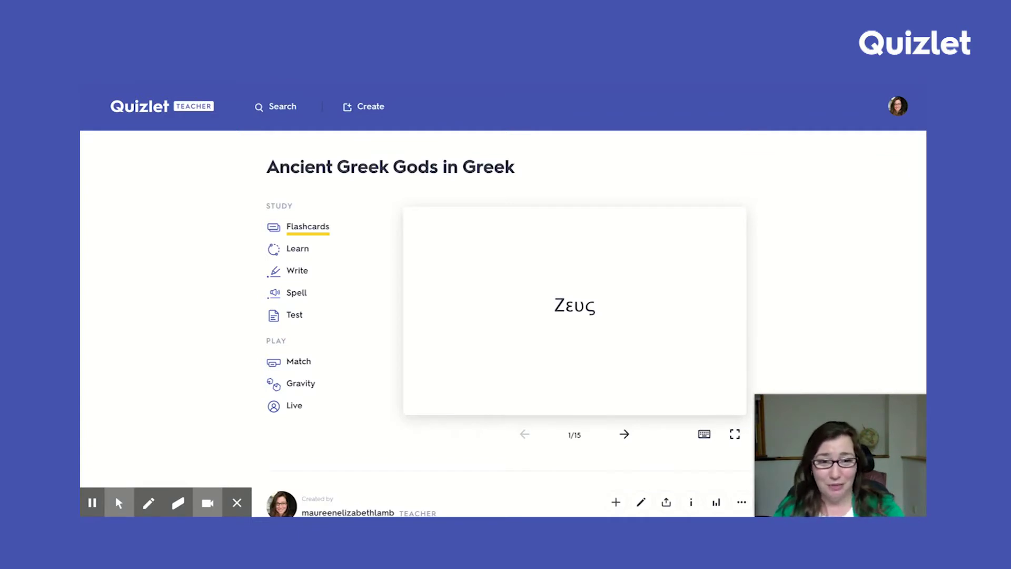
Open the Ancient Greek Gods in Greek set for editing.
scroll(325, 483, "down", 2)
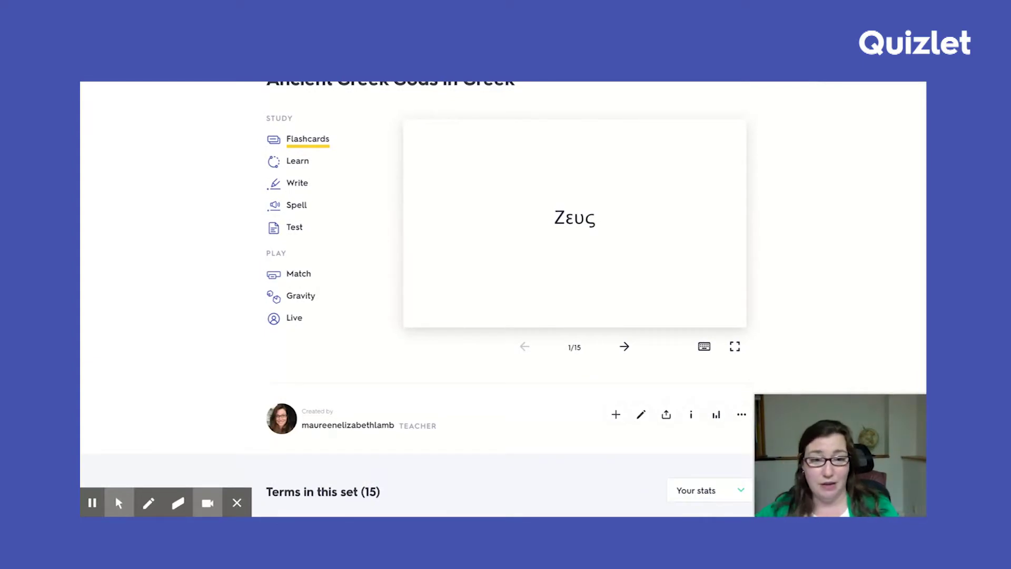
scroll(337, 484, "up", 1)
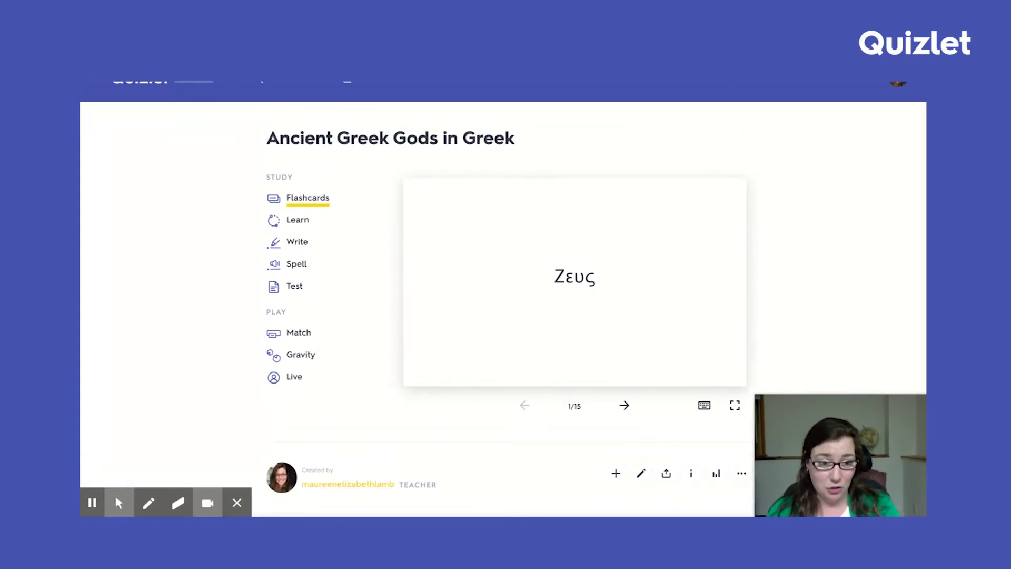
scroll(338, 484, "down", 3)
scroll(369, 404, "down", 2)
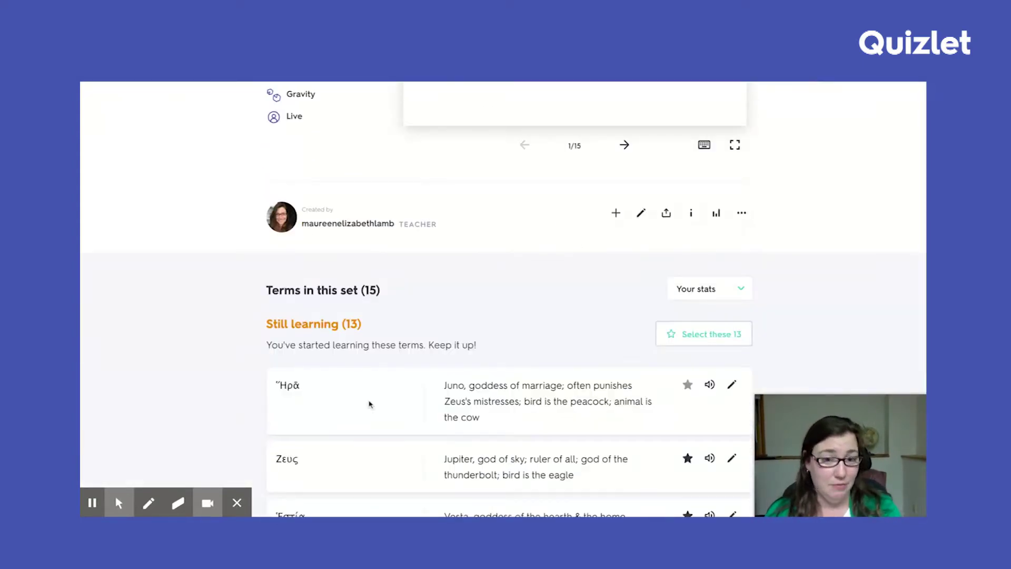
scroll(369, 404, "down", 1)
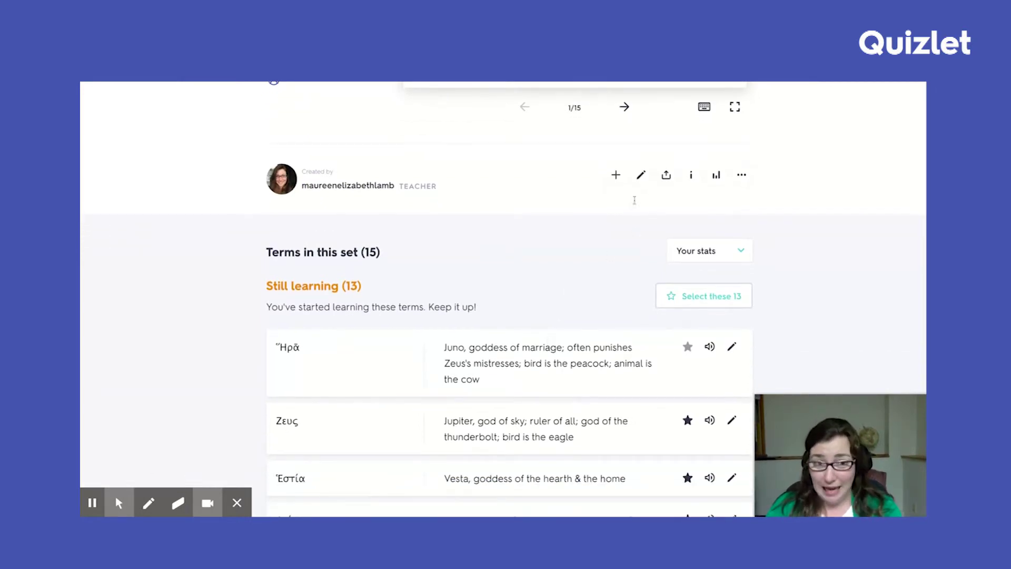
left_click(641, 176)
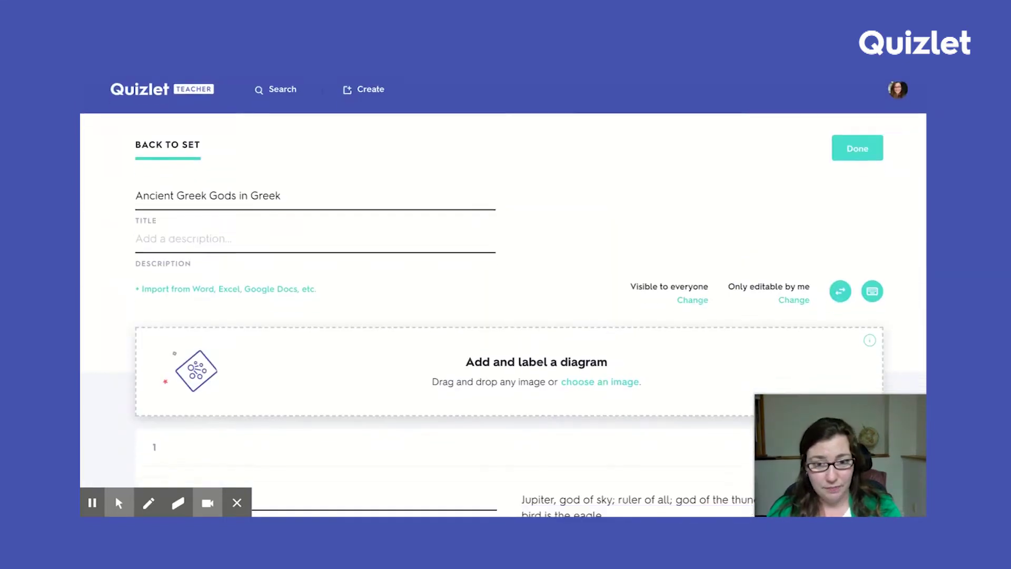
Add the suggested illustration of Zeus holding a lightning bolt to the definition of the first card, Ζευς.
scroll(583, 343, "down", 5)
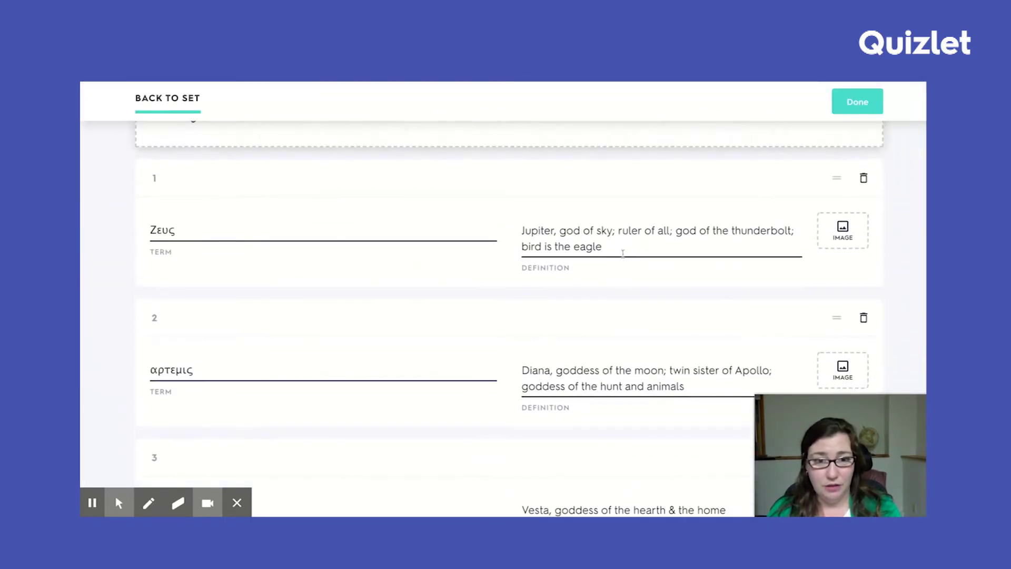
left_click(622, 248)
left_click(839, 240)
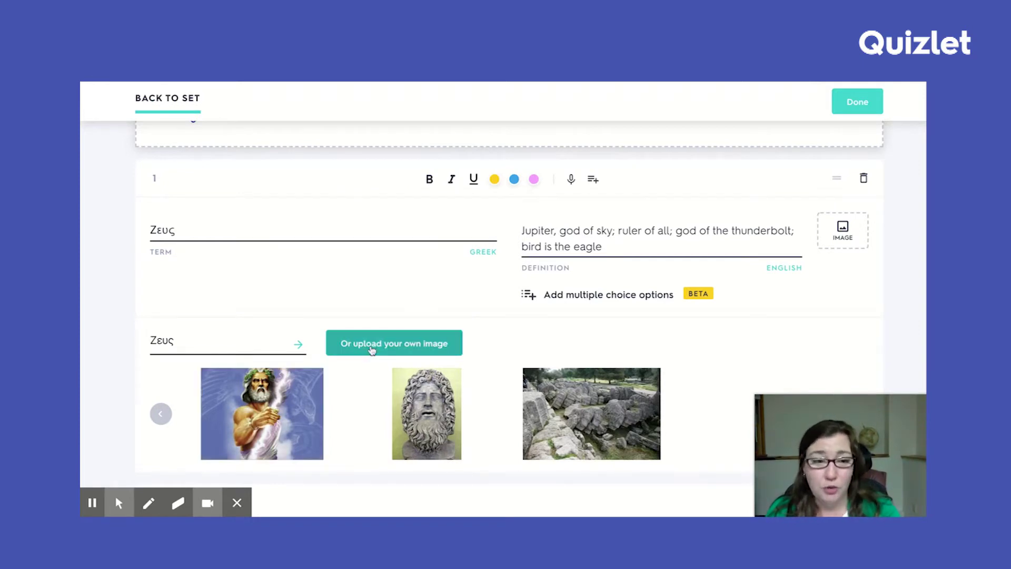
left_click(295, 409)
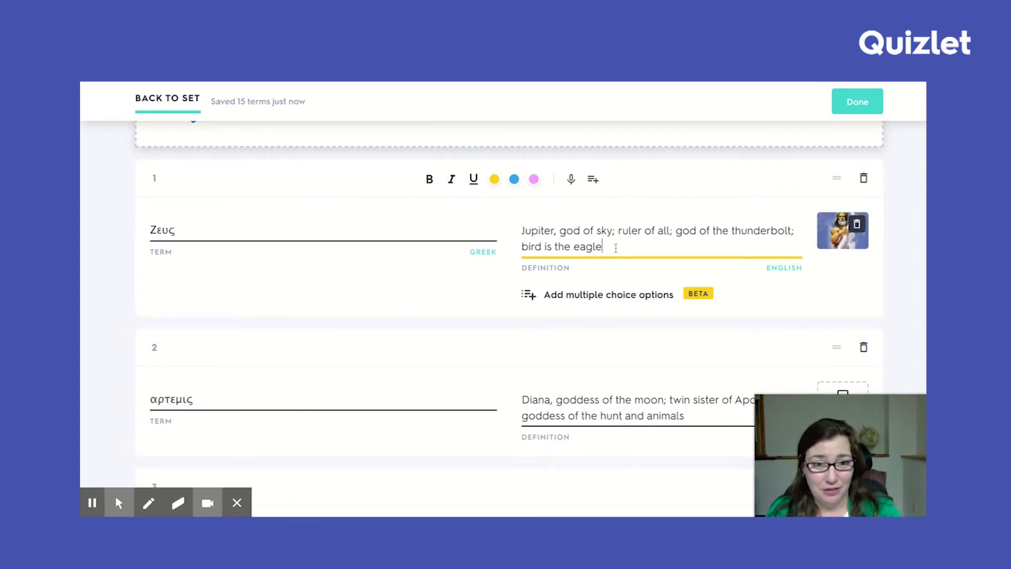
Record custom audio for the term Ζευς on the first card.
left_click(571, 180)
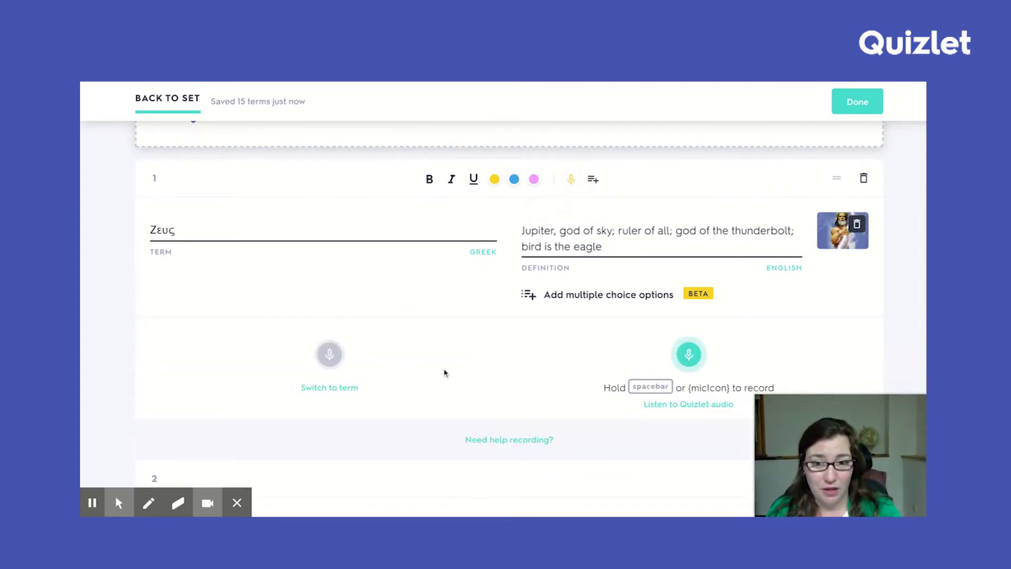
left_click(330, 356)
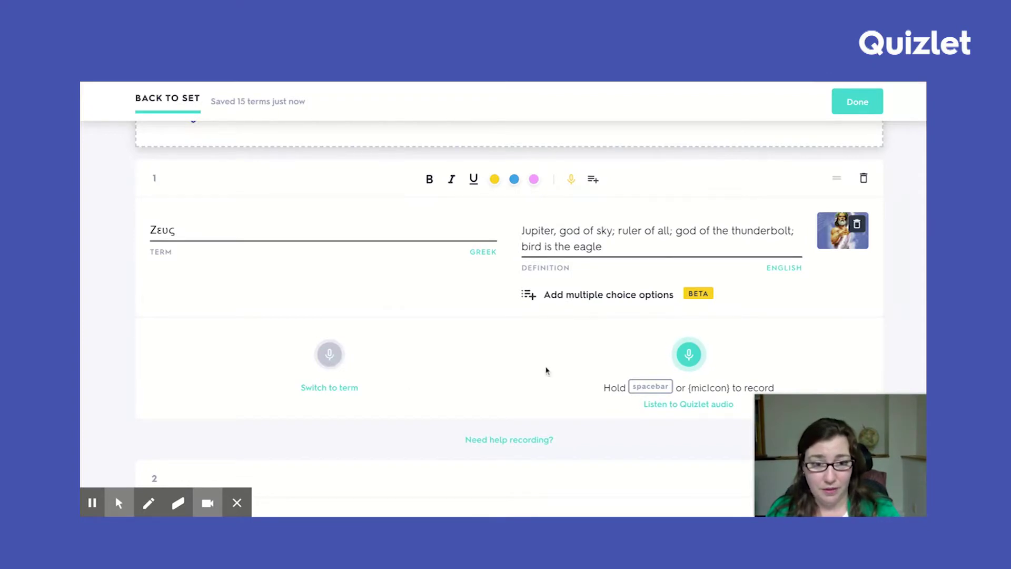
left_click(337, 394)
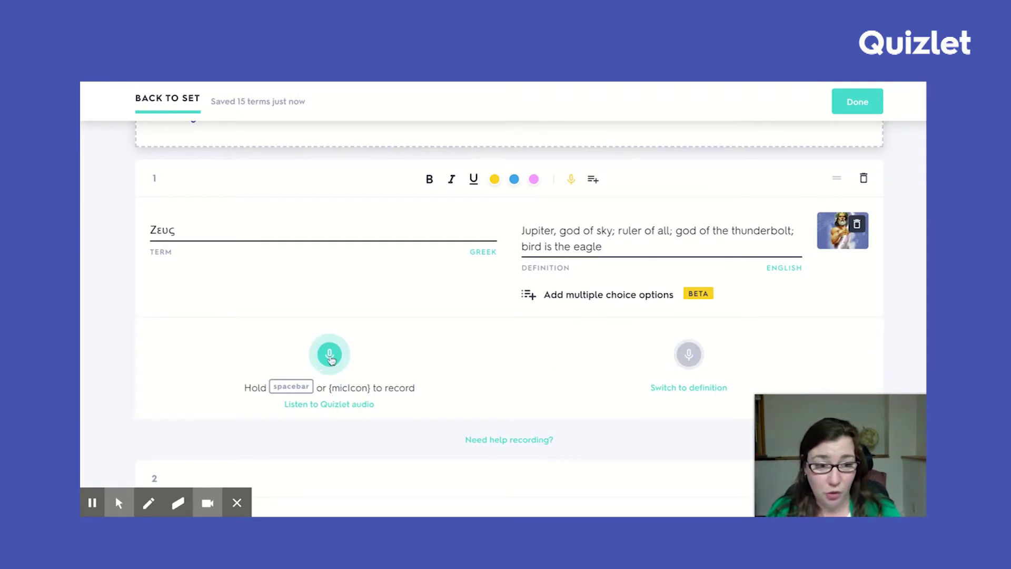
key("space")
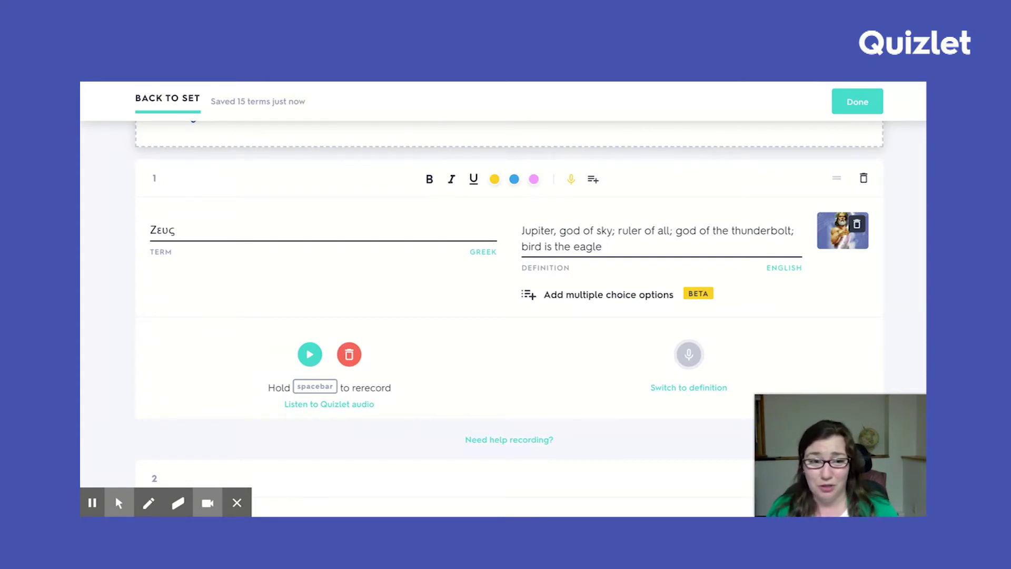
Add blank multiple choice options to the Ζευς card and bring up the Greek letter keyboard for its term.
left_click(588, 294)
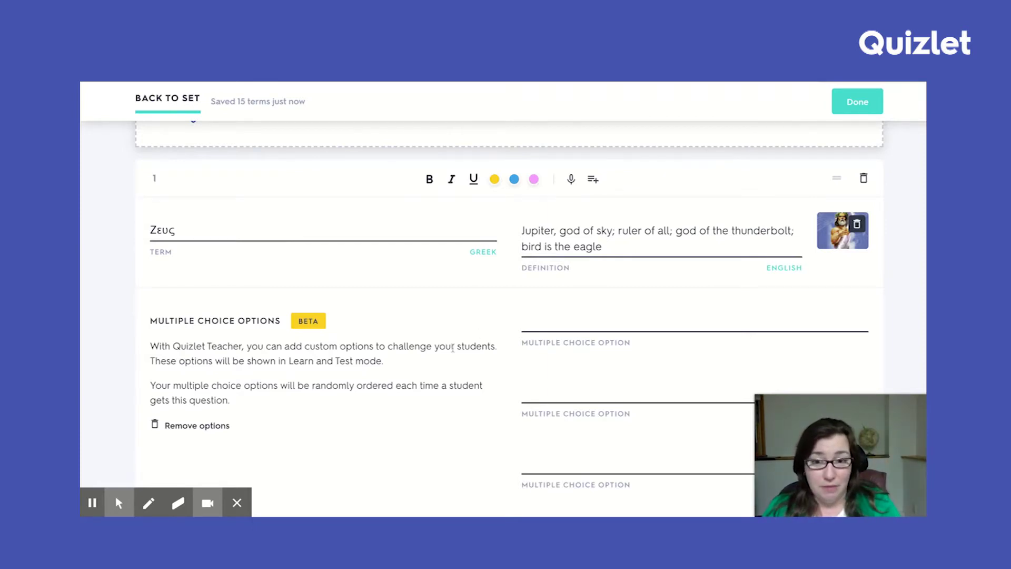
scroll(453, 348, "down", 1)
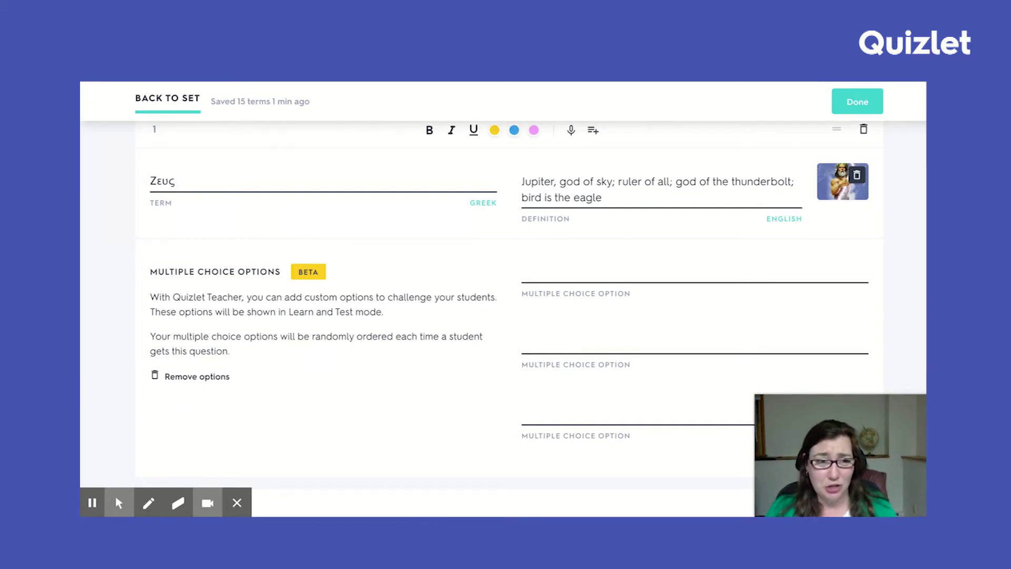
scroll(128, 327, "up", 2)
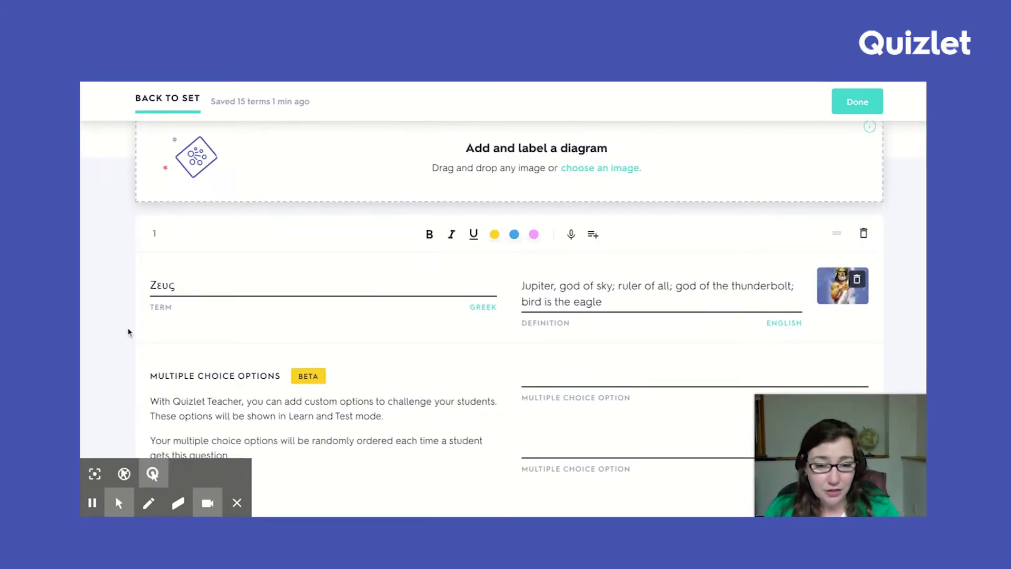
left_click(203, 283)
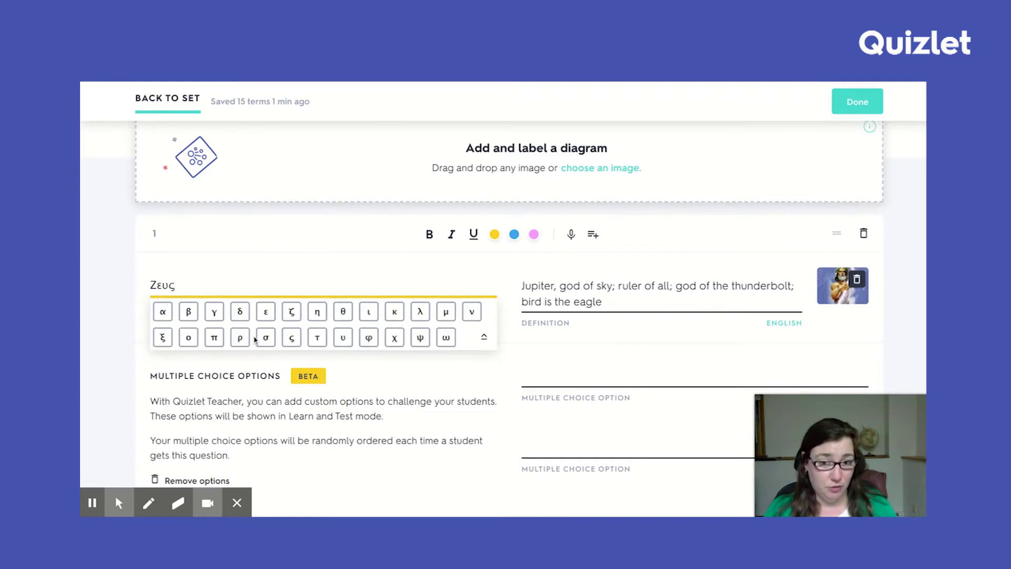
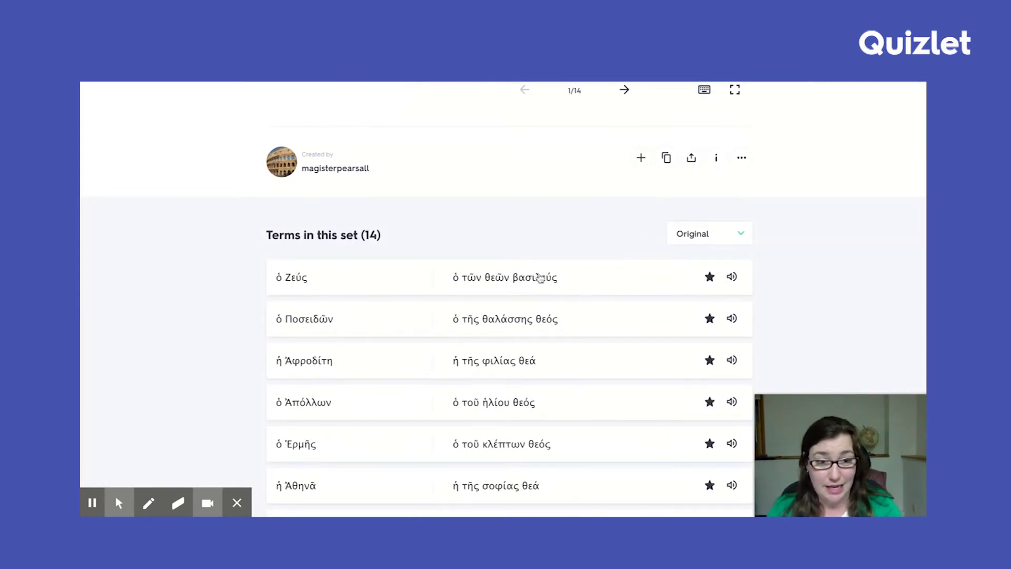
Search for "greek gods" and look through the matching study sets.
scroll(493, 224, "up", 7)
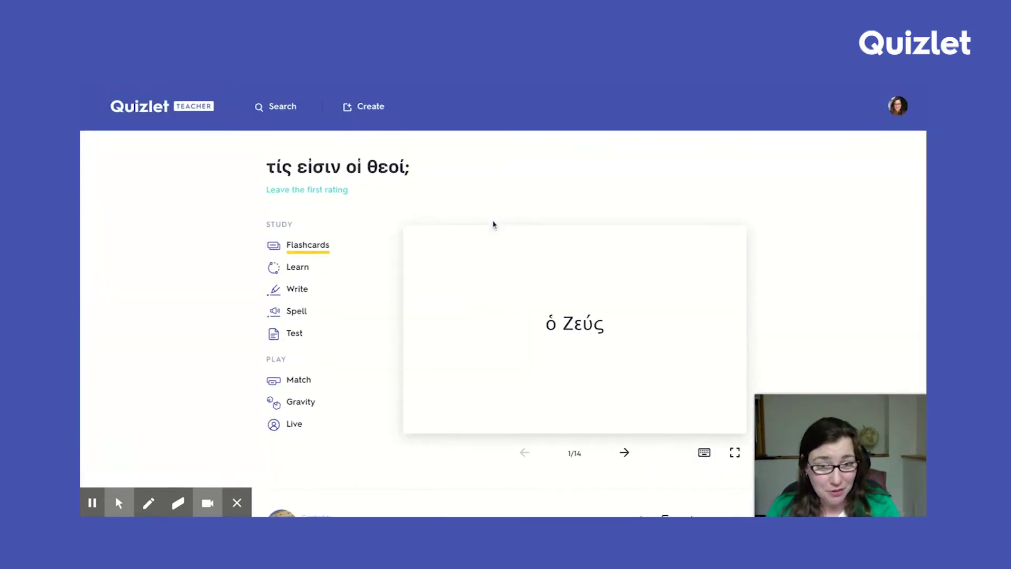
scroll(494, 223, "down", 2)
scroll(494, 224, "up", 2)
left_click(291, 118)
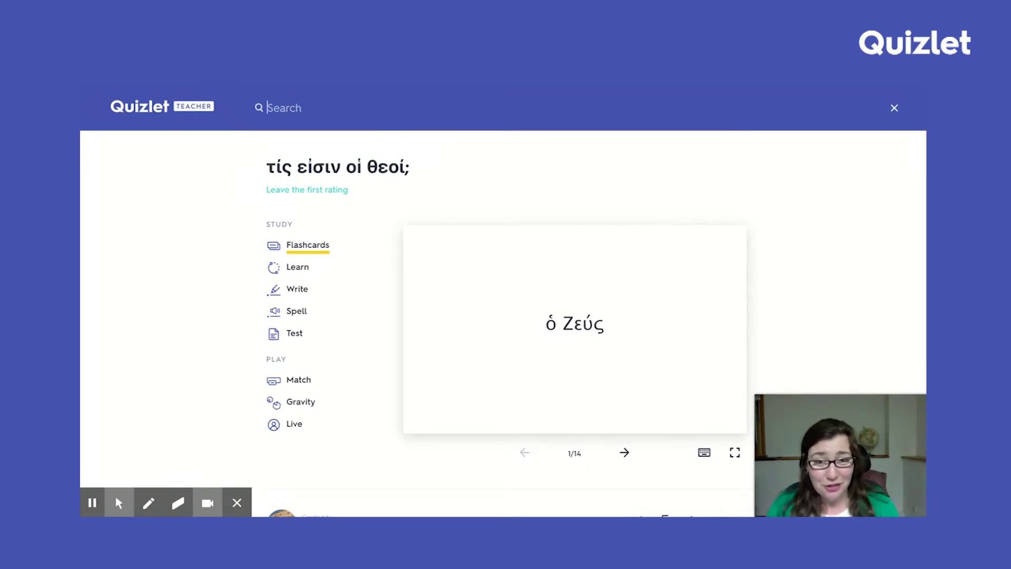
type("greek gods")
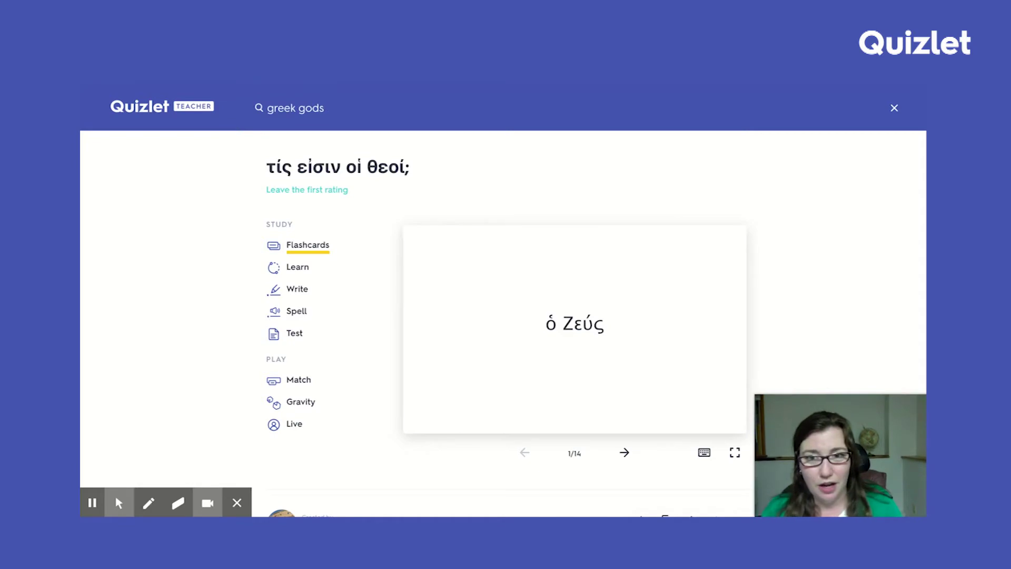
key("Return")
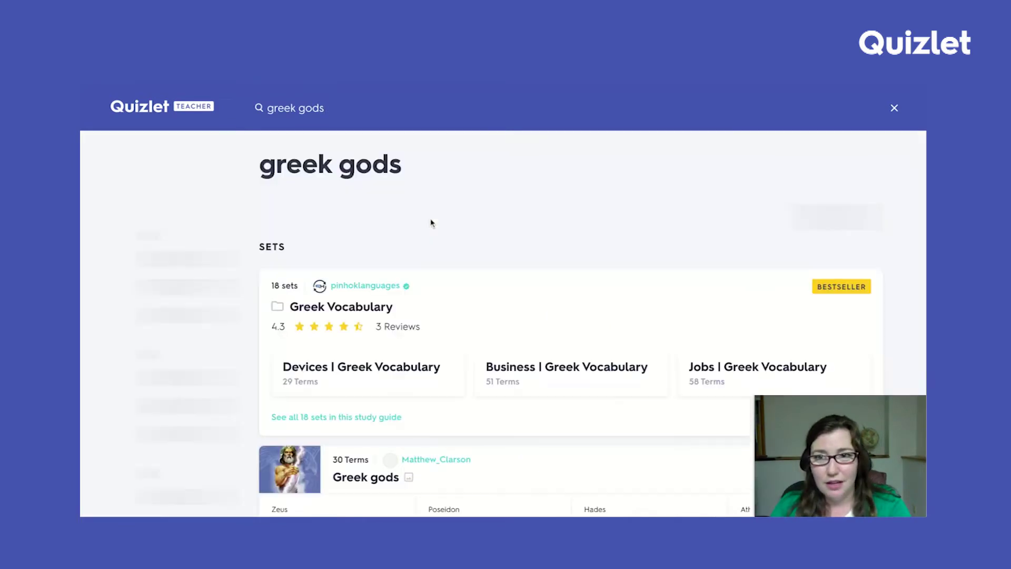
scroll(446, 314, "down", 3)
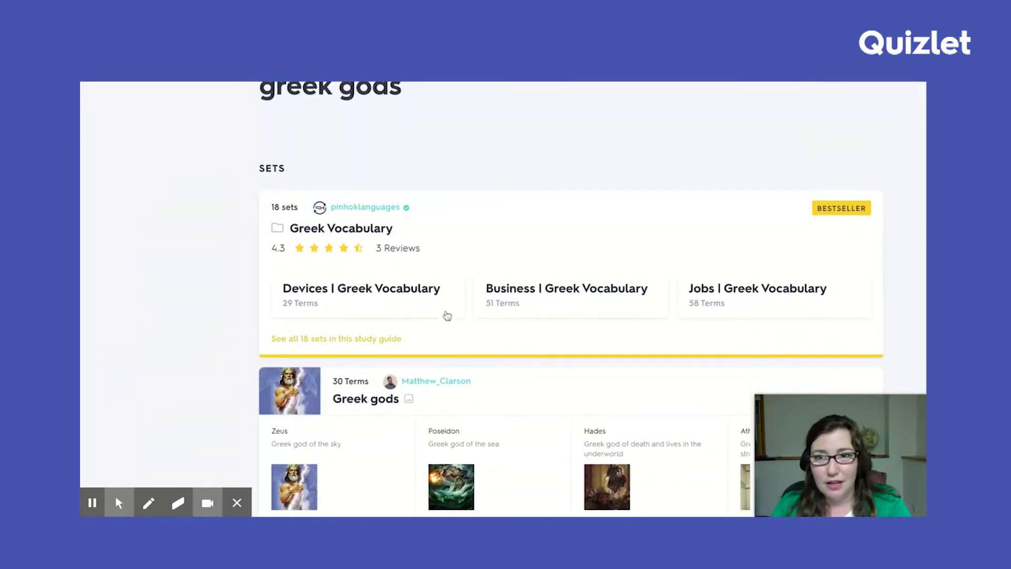
scroll(447, 316, "down", 5)
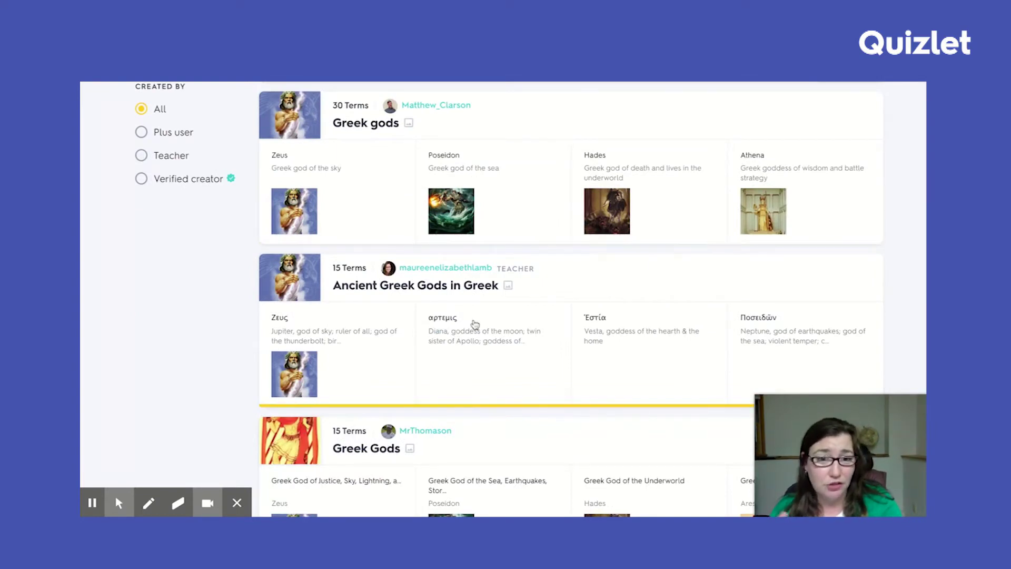
scroll(474, 323, "down", 2)
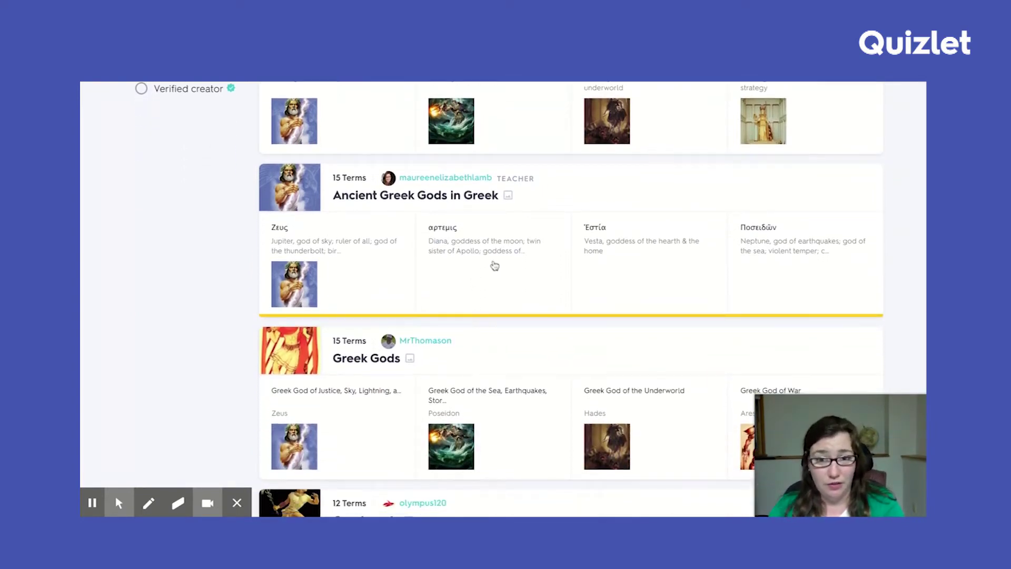
scroll(495, 265, "down", 6)
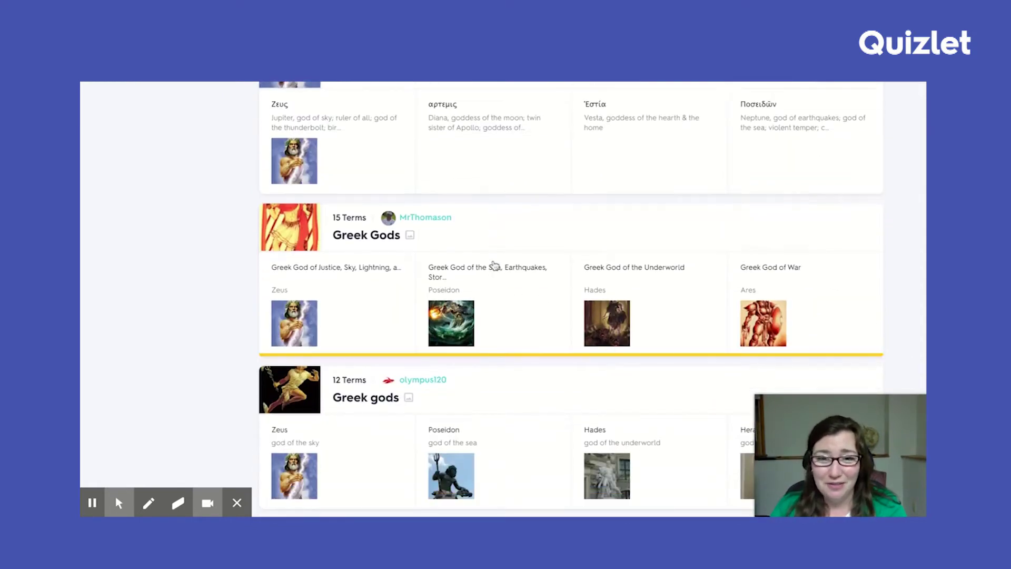
scroll(148, 346, "down", 5)
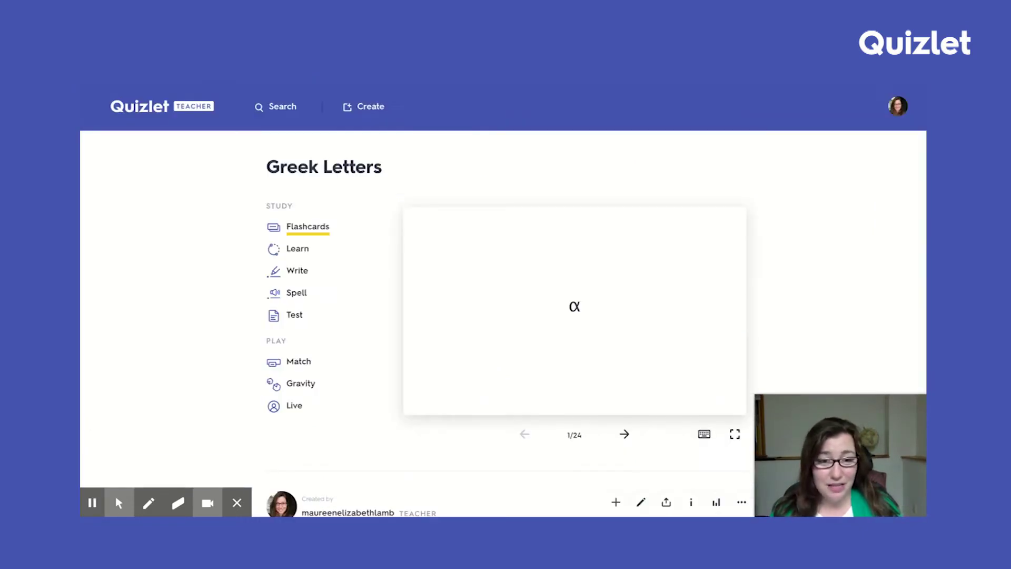
Open the sharing options of the Greek Letters set and copy its link.
scroll(506, 356, "down", 3)
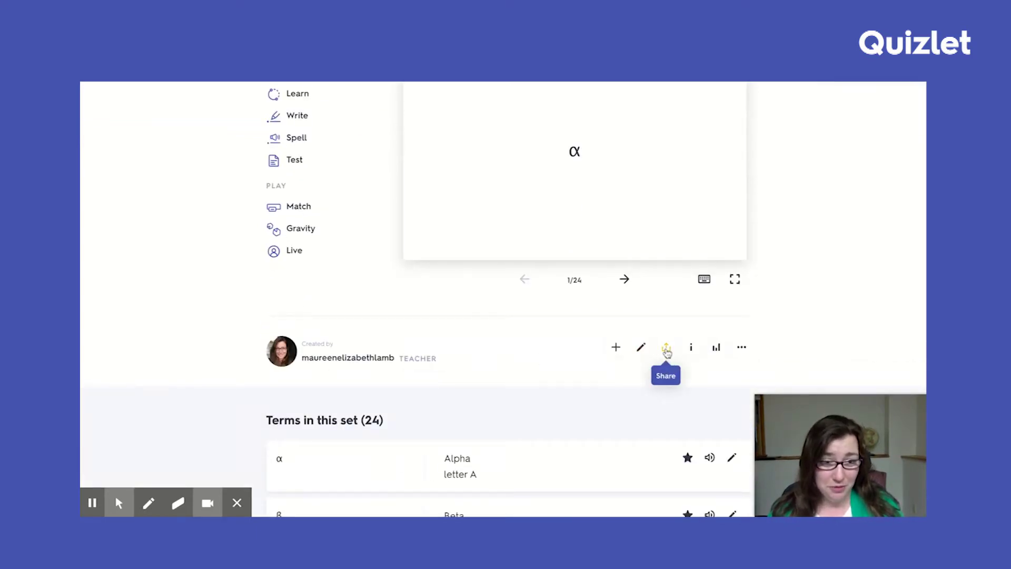
left_click(667, 349)
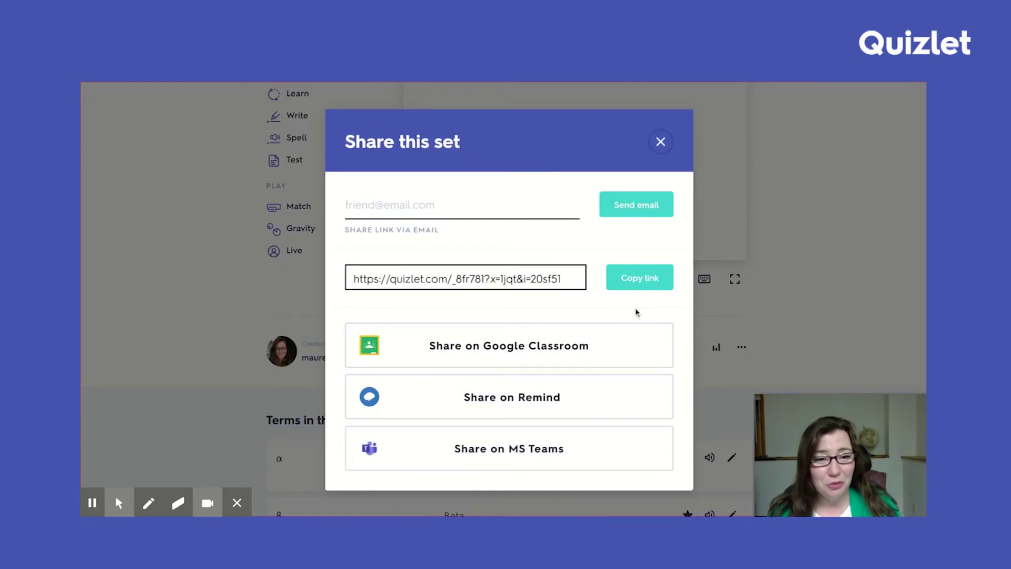
left_click(514, 208)
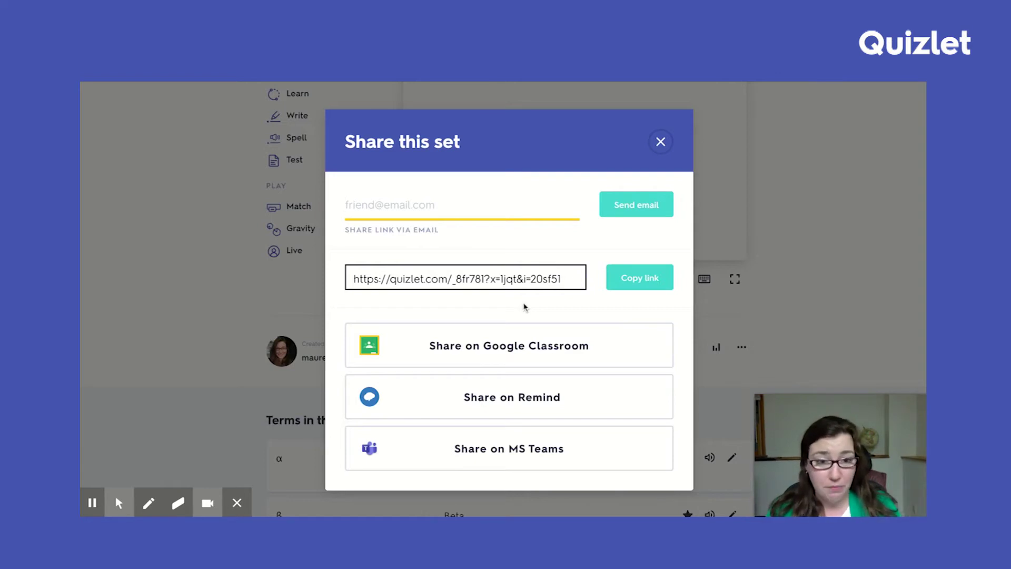
left_click(643, 288)
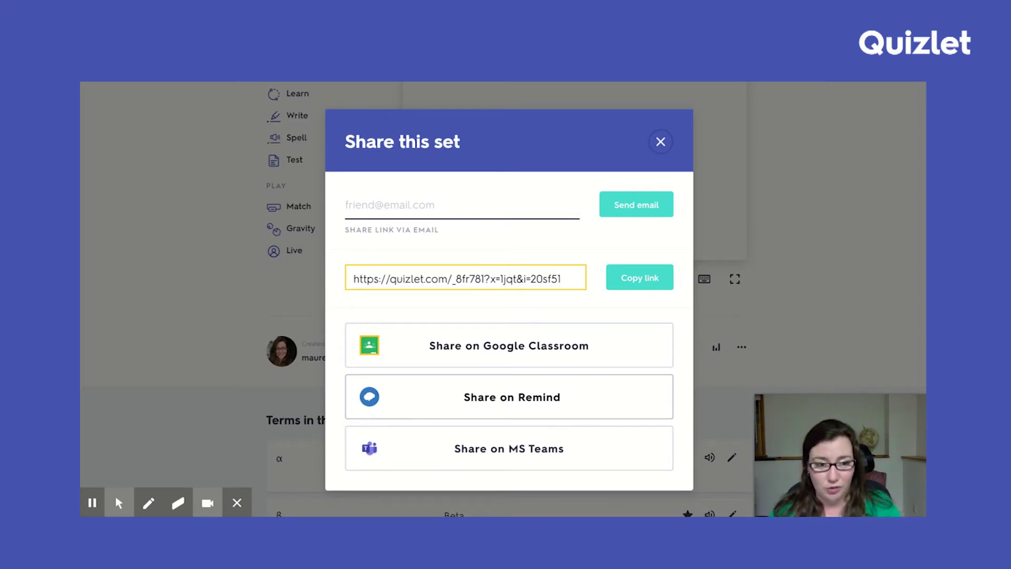
left_click(102, 425)
Examine the Greek sentences and their English translations in the Odysseus story set.
scroll(102, 426, "down", 1)
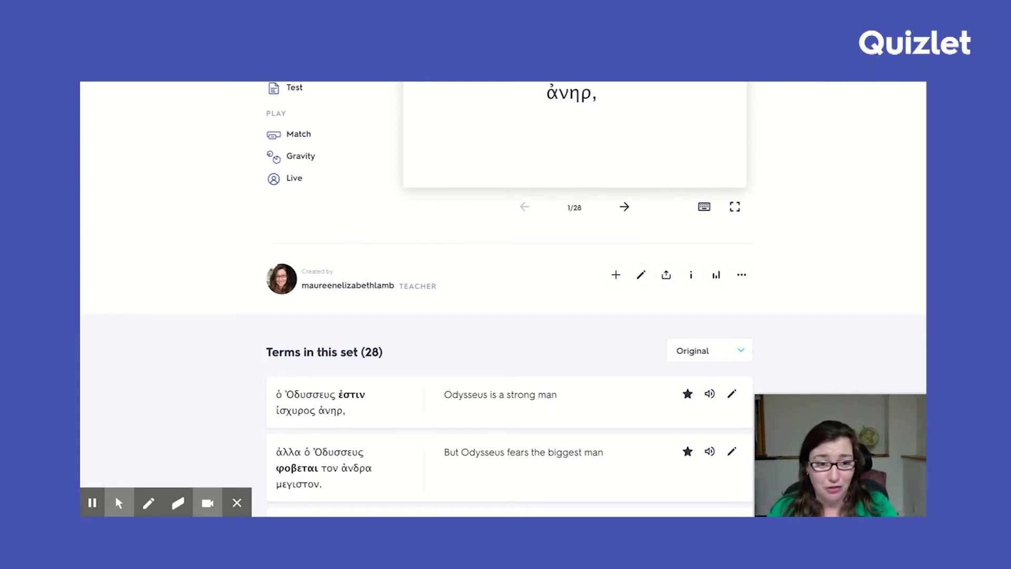
scroll(464, 346, "up", 3)
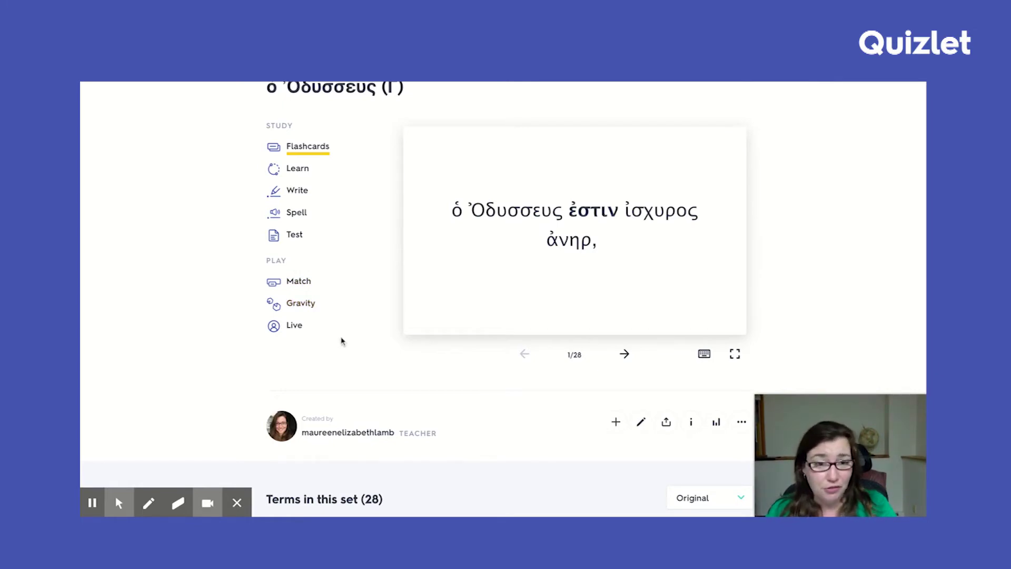
scroll(505, 295, "down", 5)
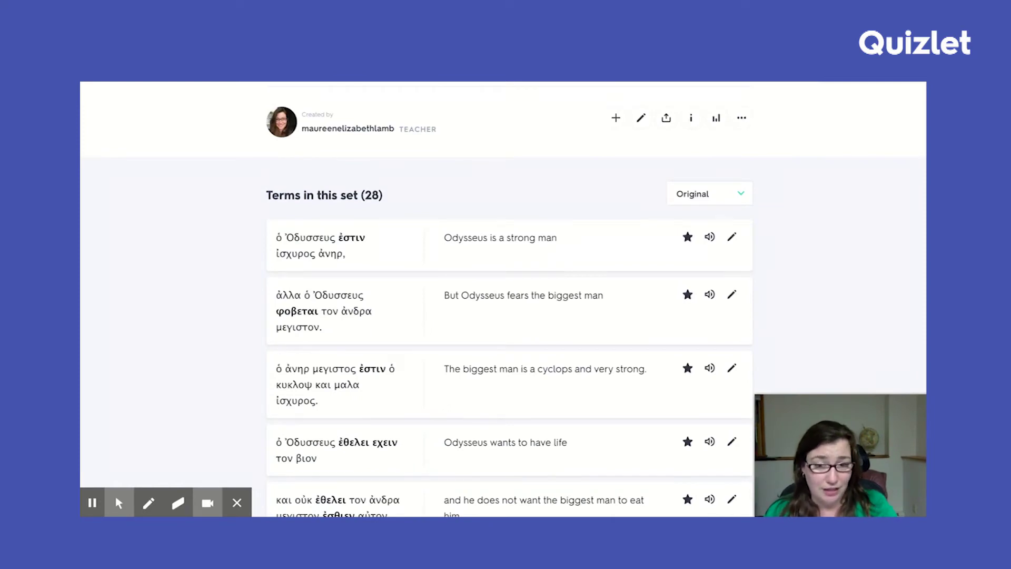
left_click(92, 503)
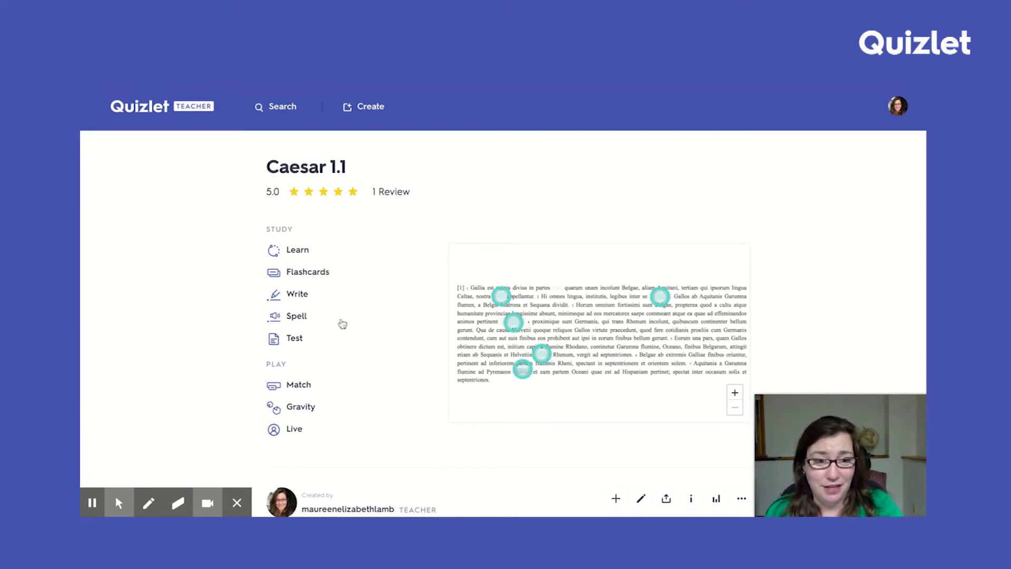
Open the Caesar 1.1 diagram set for editing.
left_click(881, 304)
scroll(630, 419, "down", 3)
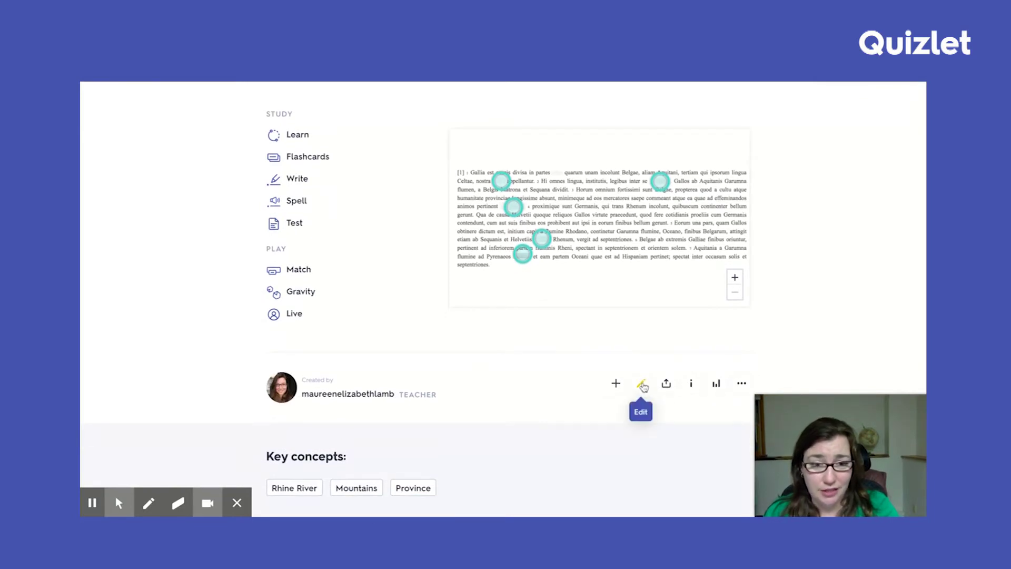
scroll(698, 185, "up", 1)
scroll(698, 186, "up", 1)
scroll(697, 185, "down", 3)
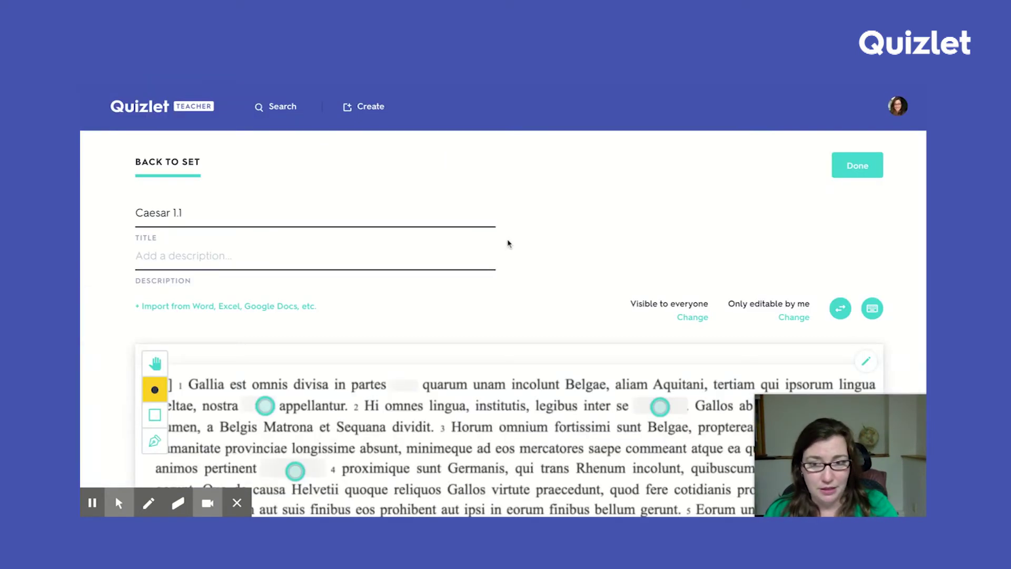
scroll(509, 329, "down", 4)
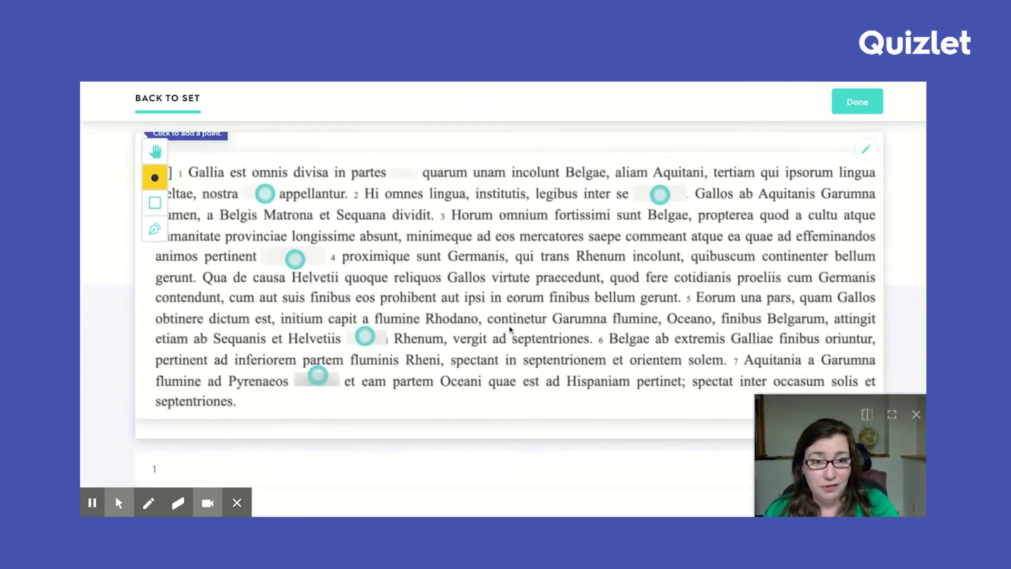
scroll(580, 285, "up", 1)
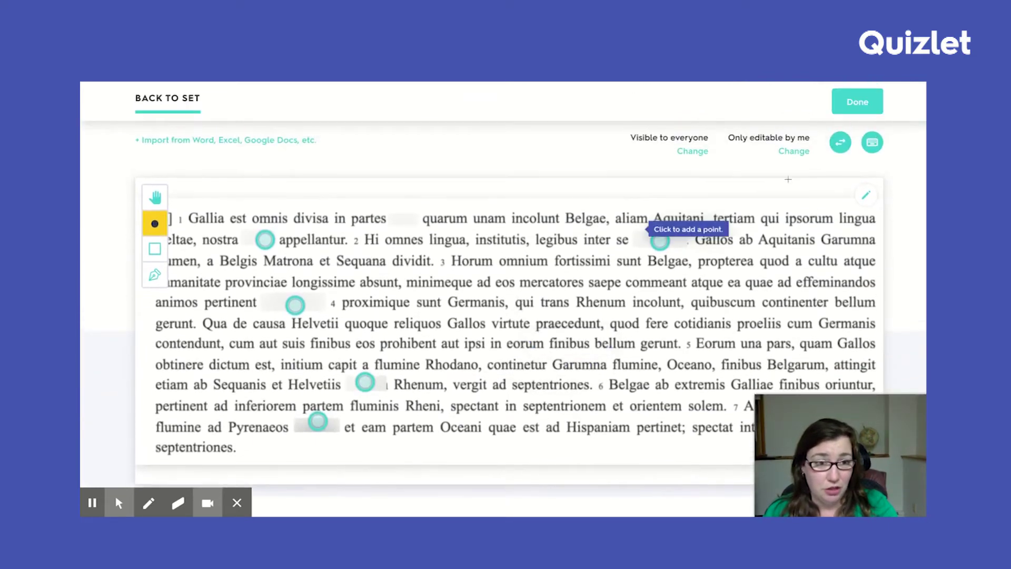
Try blurring the word "appellantur" and part of the first line on the Caesar passage image, discarding the blurs.
left_click(866, 194)
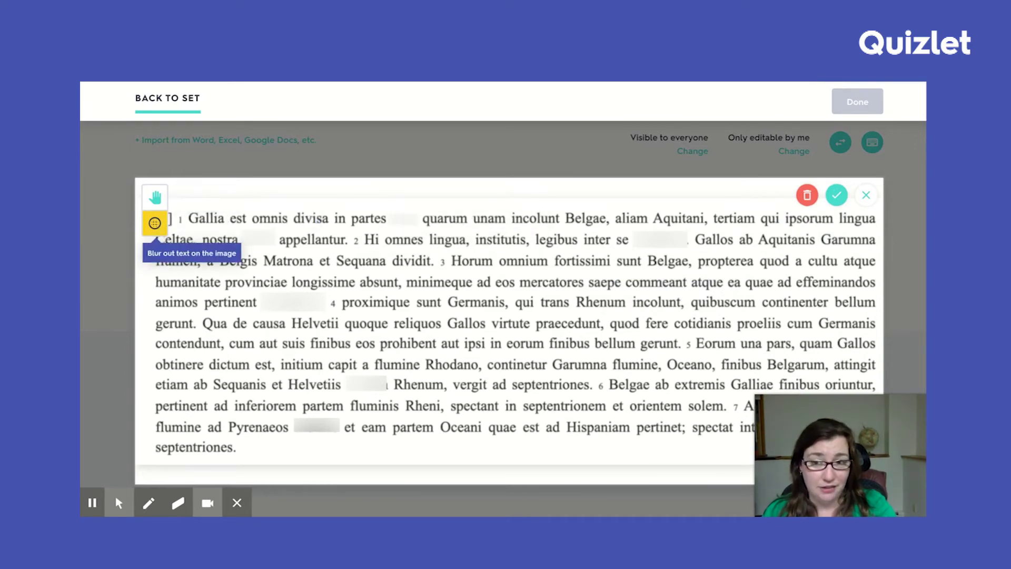
left_click_drag(242, 233, 334, 240)
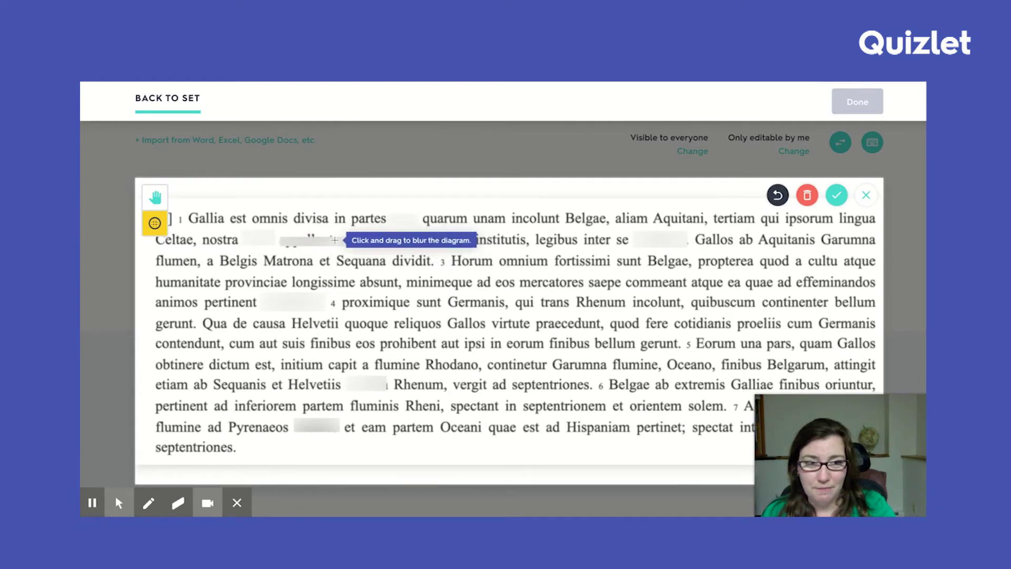
left_click_drag(709, 225, 345, 237)
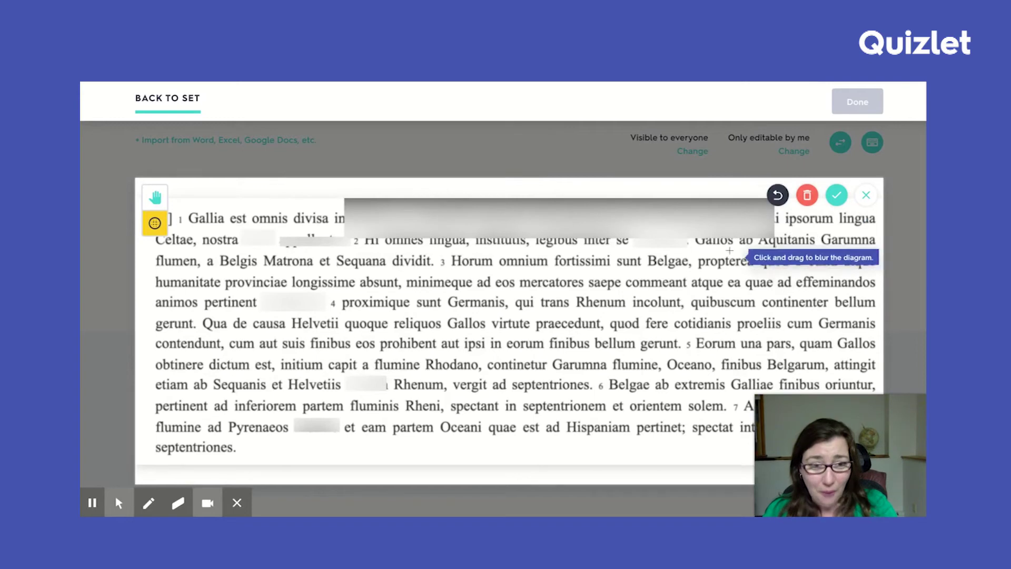
left_click(866, 195)
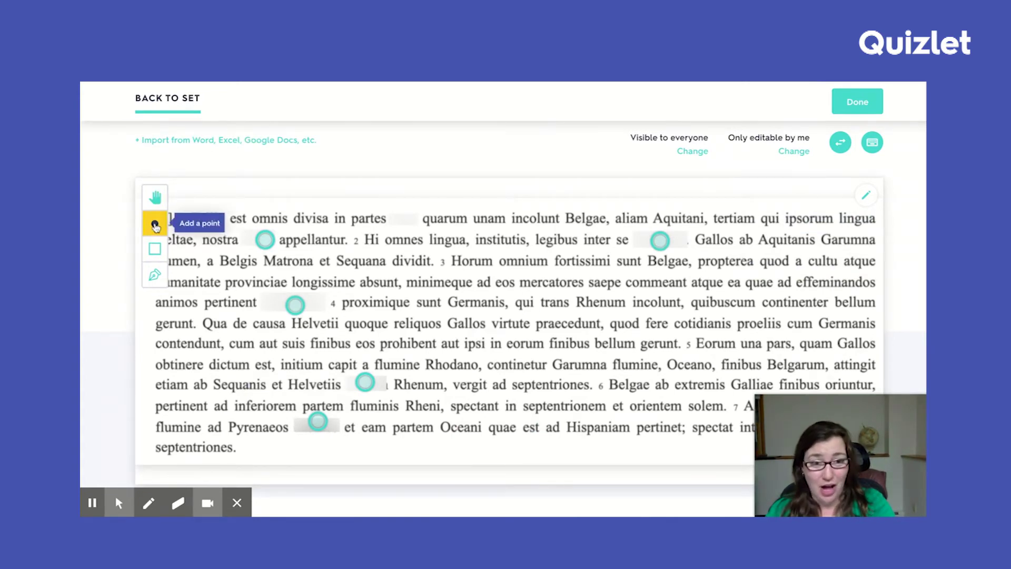
Check the point after "nostra", and add a point on the blurred word after "partes" with term "tres" and definition "three".
left_click(268, 242)
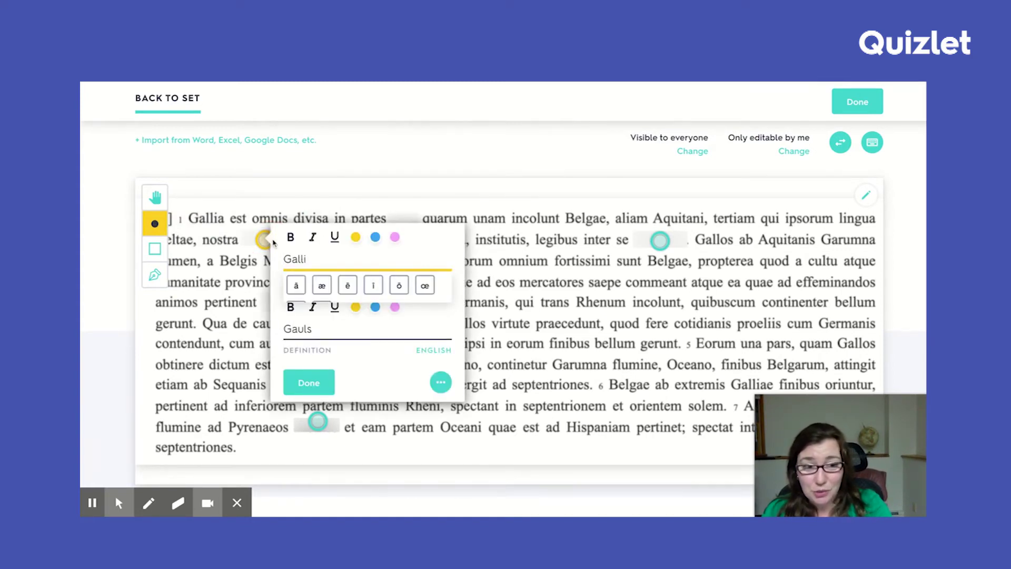
left_click(309, 383)
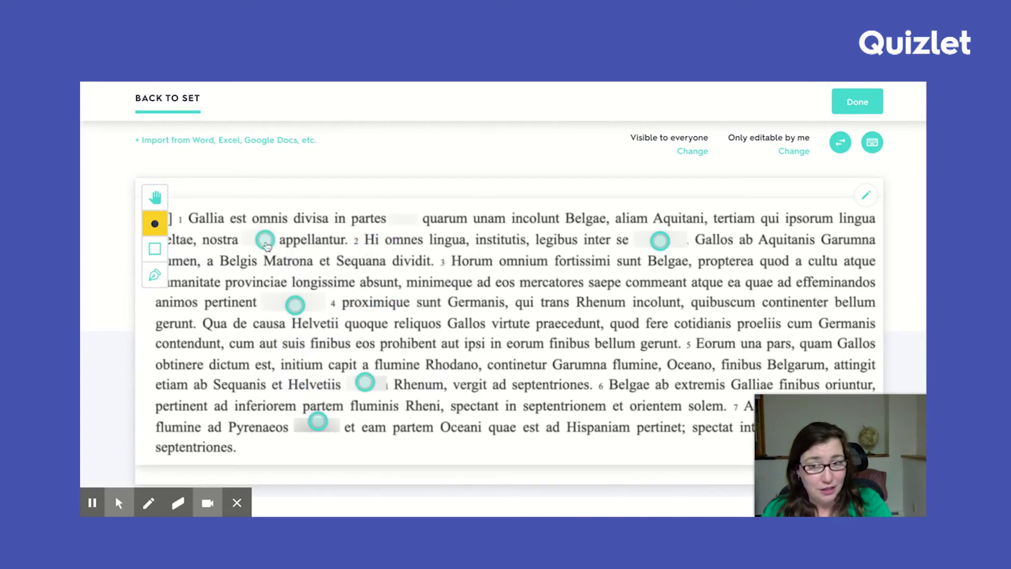
left_click(402, 218)
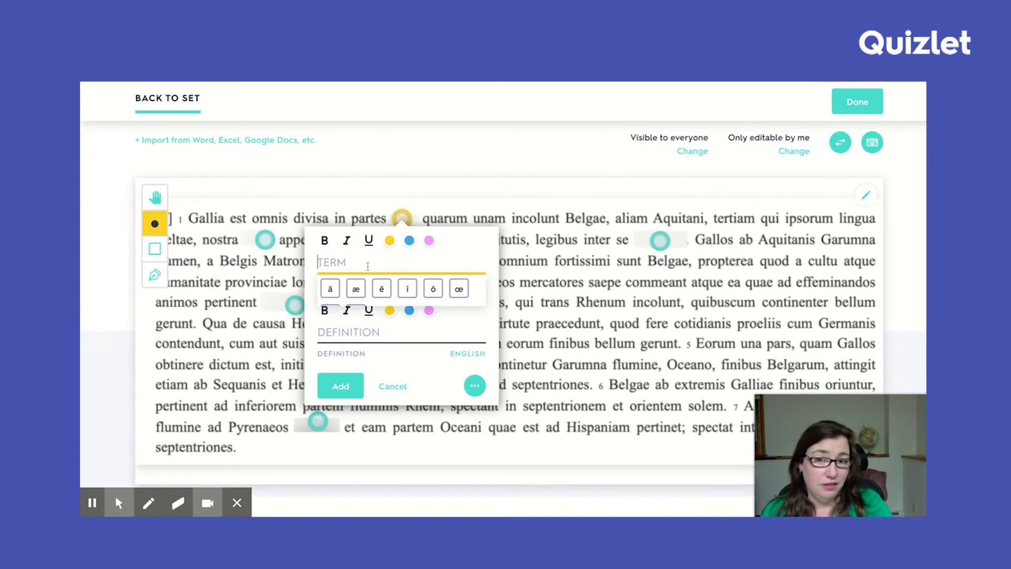
type("tres")
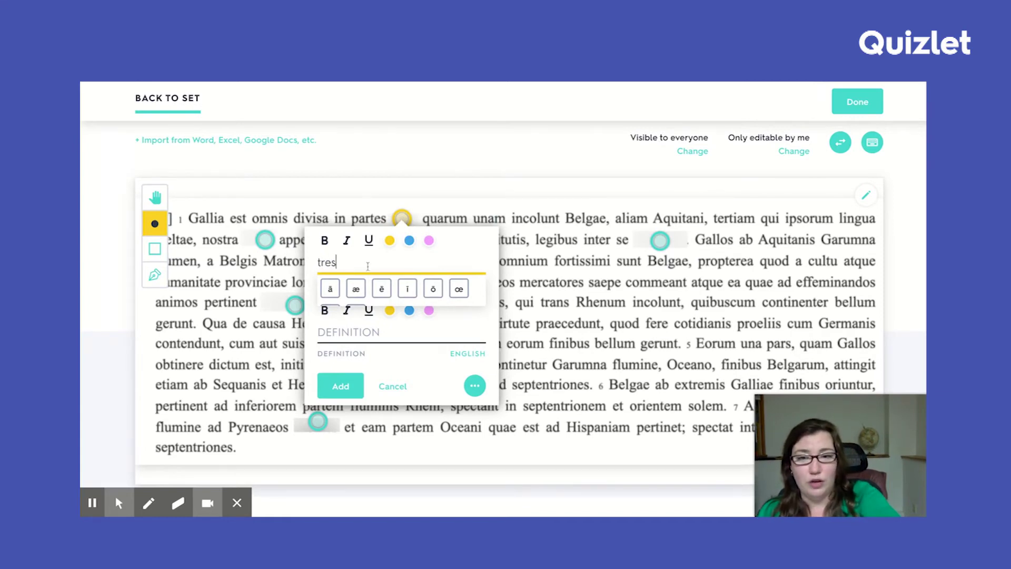
left_click(383, 337)
type("three")
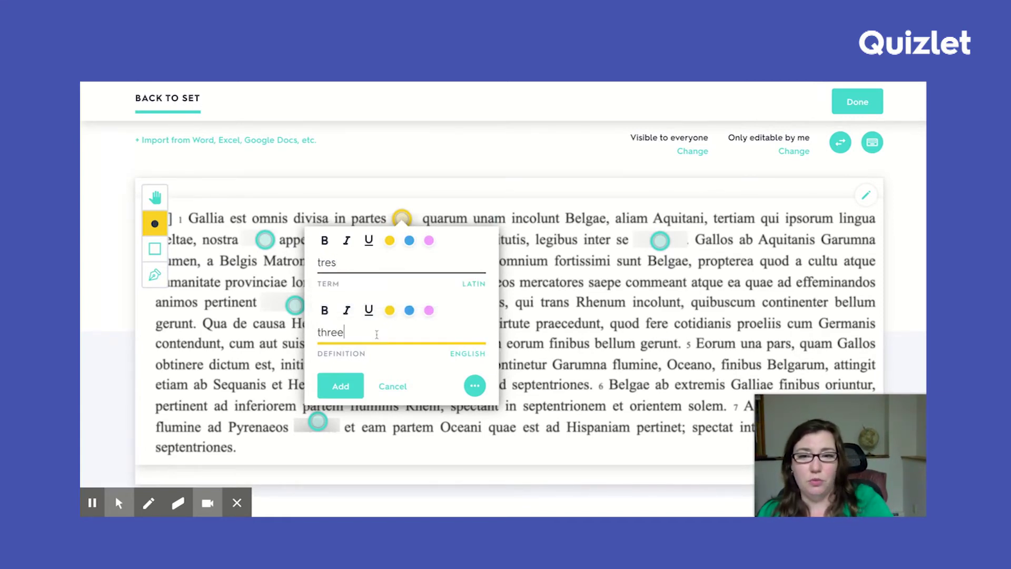
left_click(345, 386)
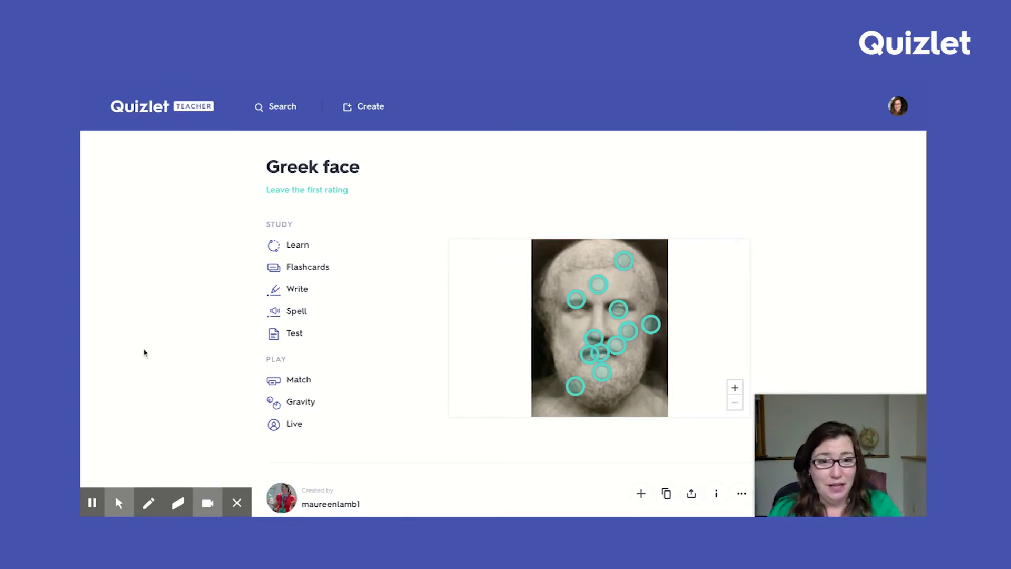
Examine the Greek terms and English definitions attached to the points on the Greek face diagram.
mouse_move(576, 300)
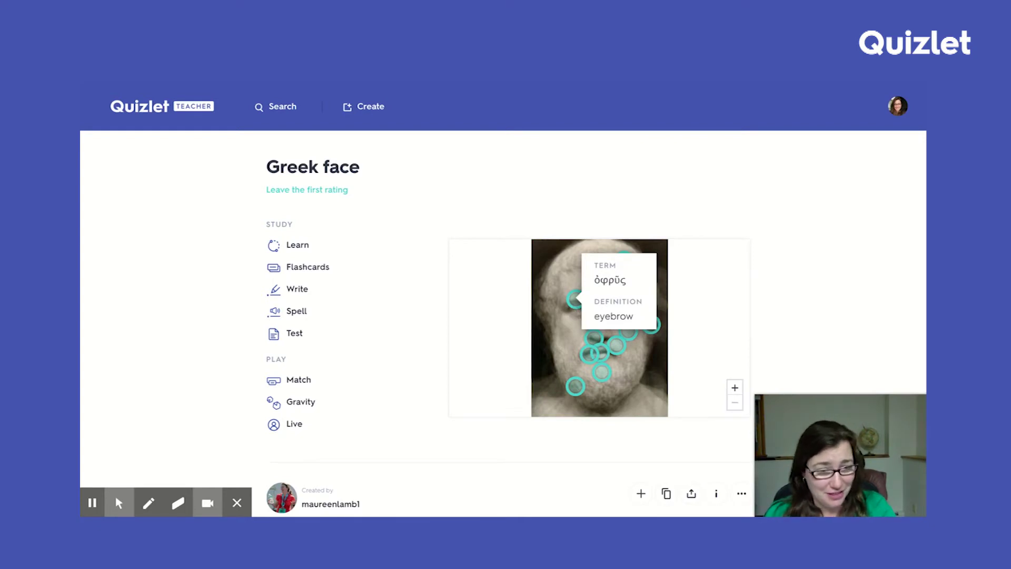
mouse_move(580, 398)
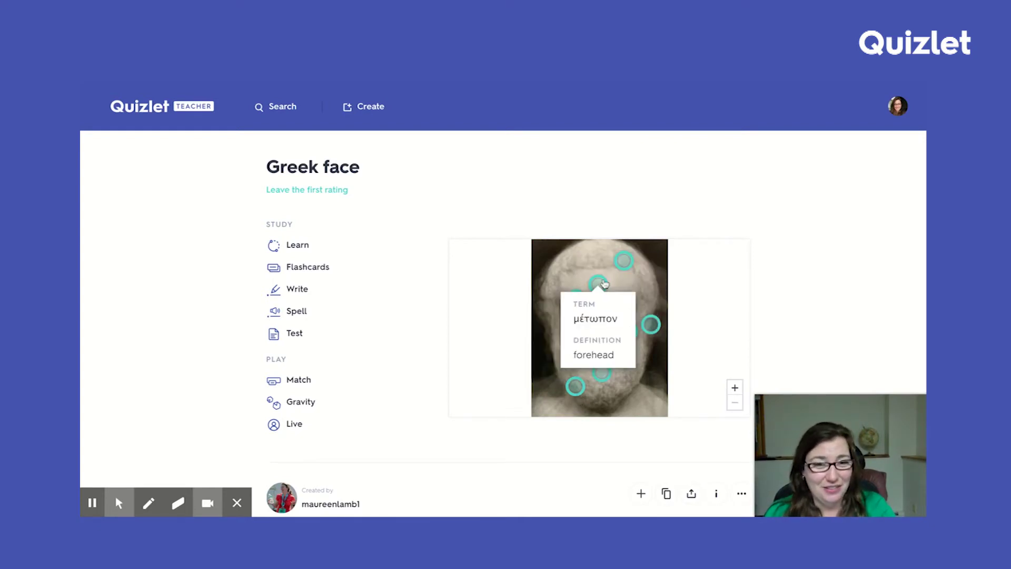
mouse_move(621, 271)
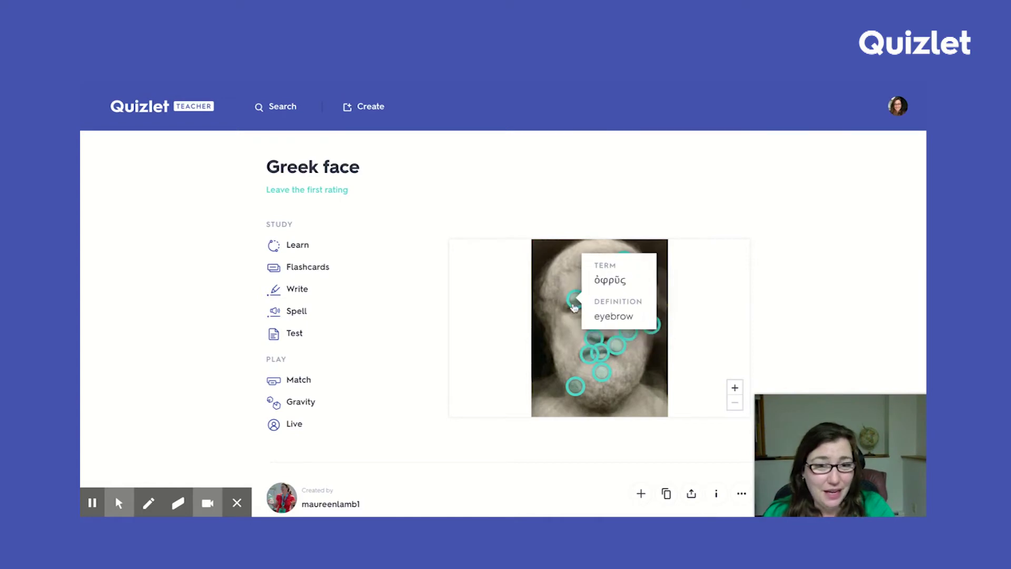
mouse_move(593, 363)
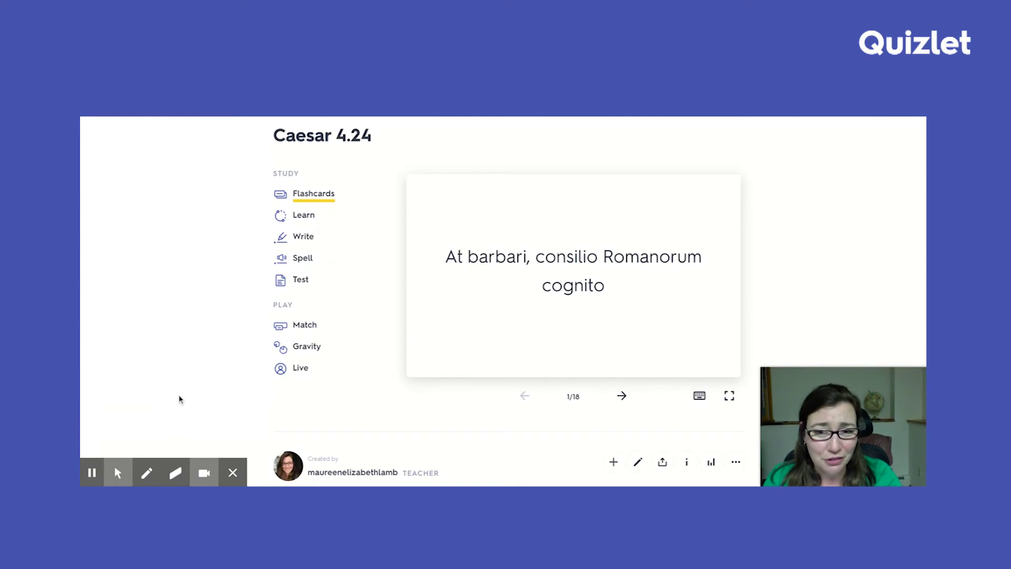
Set up a Quizlet Live game in Teams mode for the Caesar 4.24 set, with Latin prompts and English answers.
left_click(299, 371)
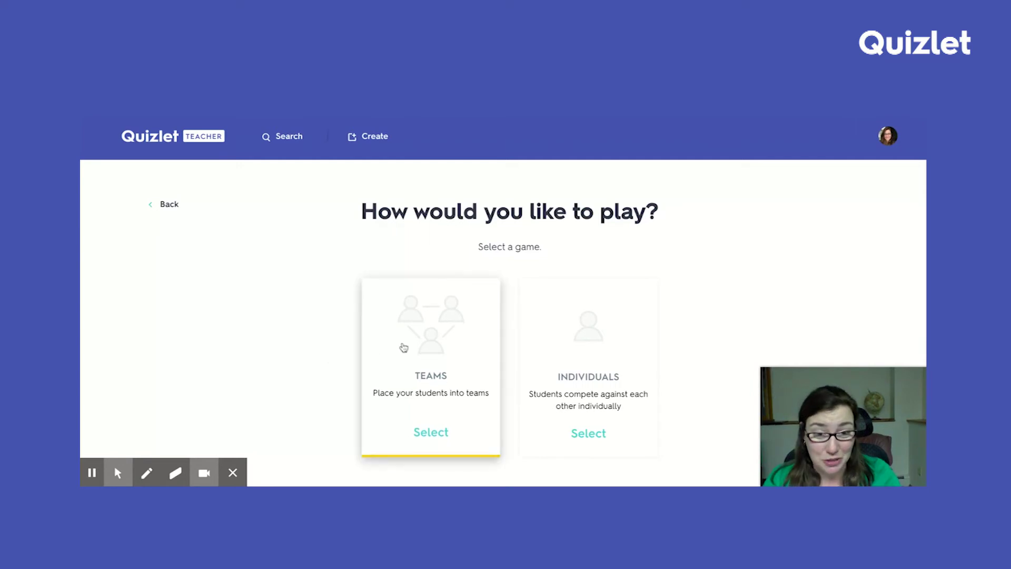
left_click(419, 344)
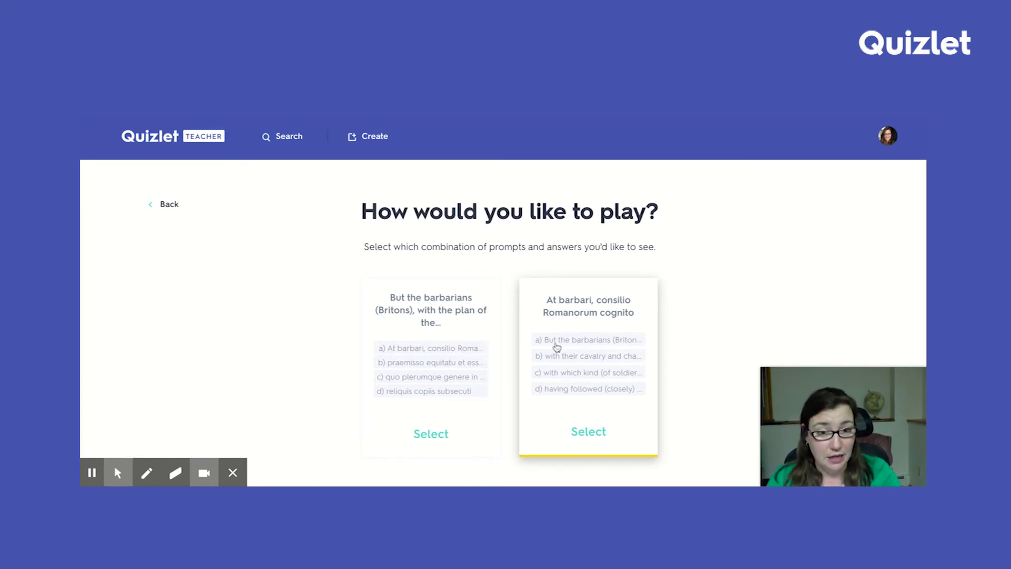
left_click(596, 438)
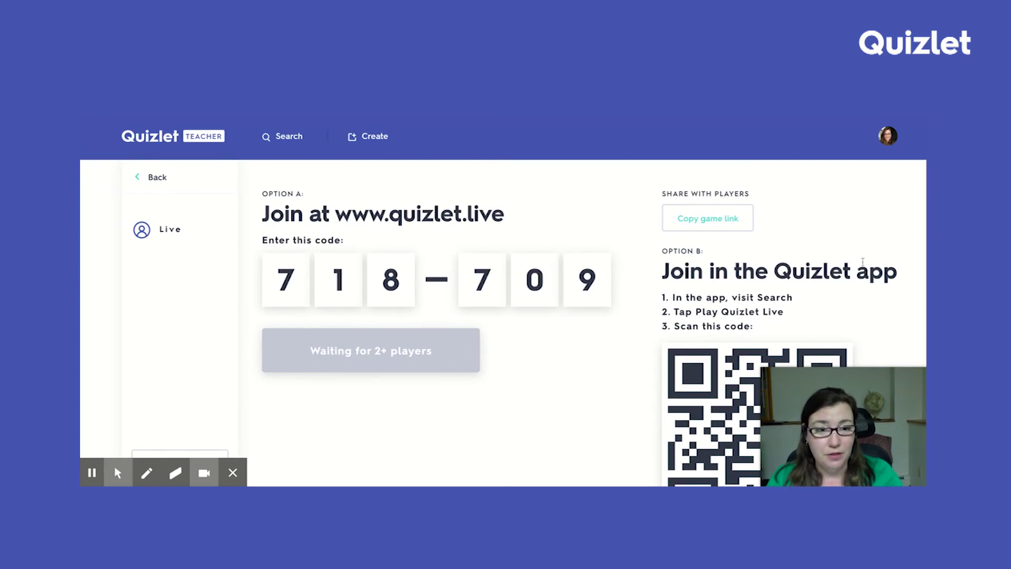
scroll(731, 381, "down", 1)
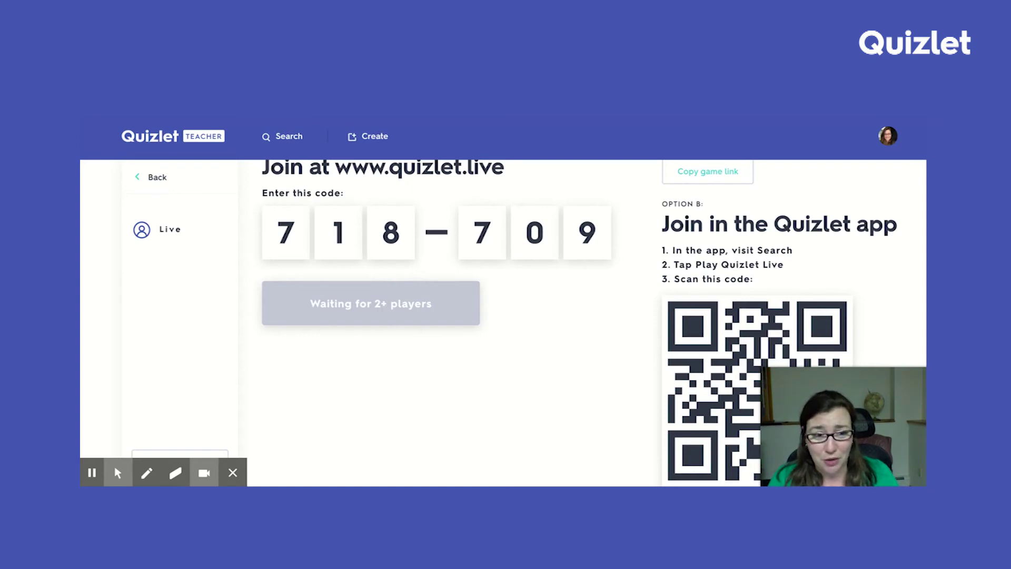
scroll(578, 323, "up", 1)
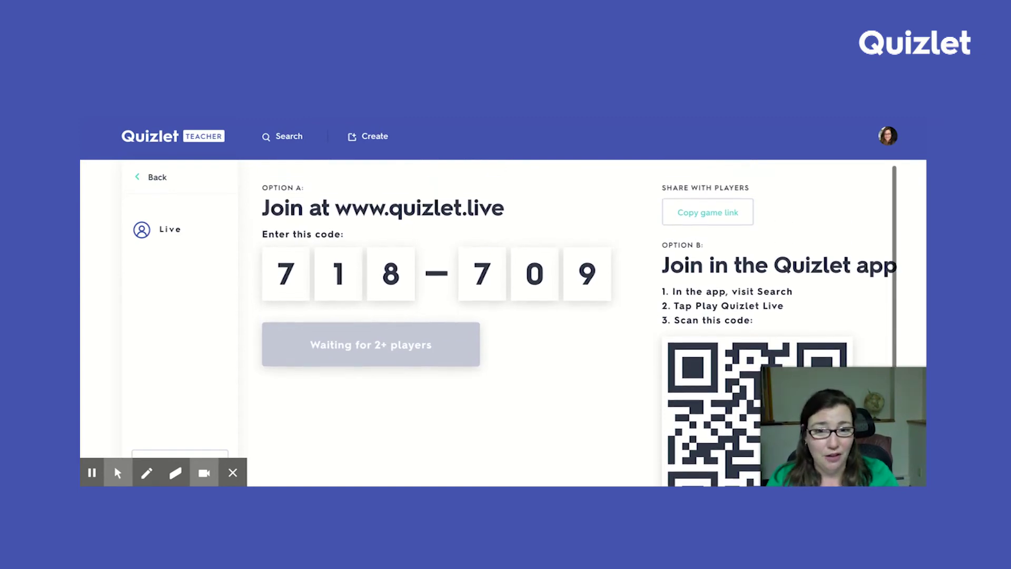